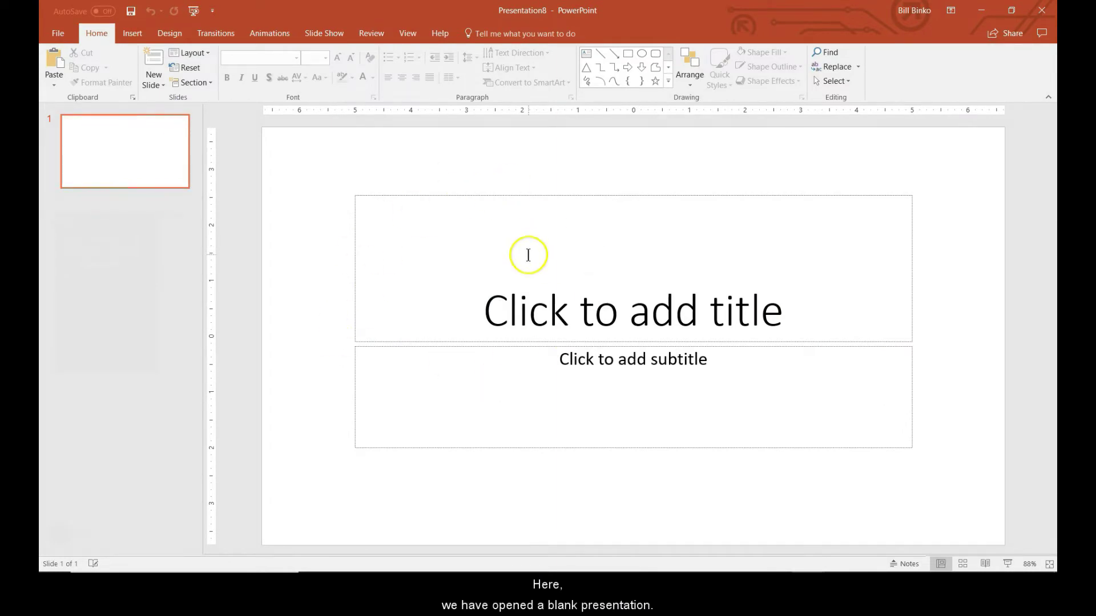
Step: Search the Office Add-ins store from the Insert tab for 'lessonpix'
left_click(128, 29)
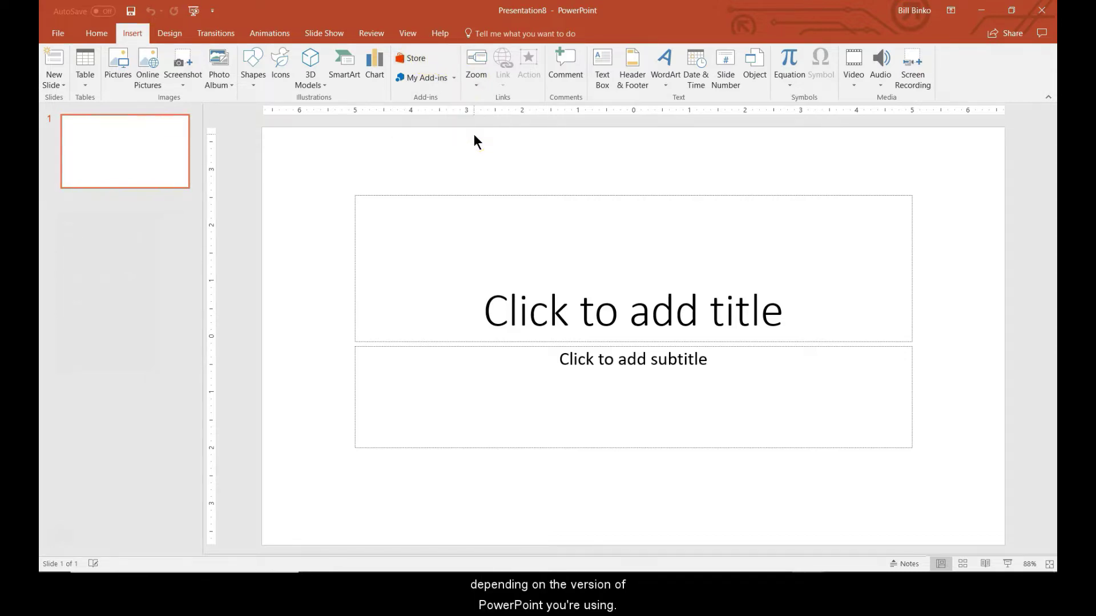
left_click(419, 62)
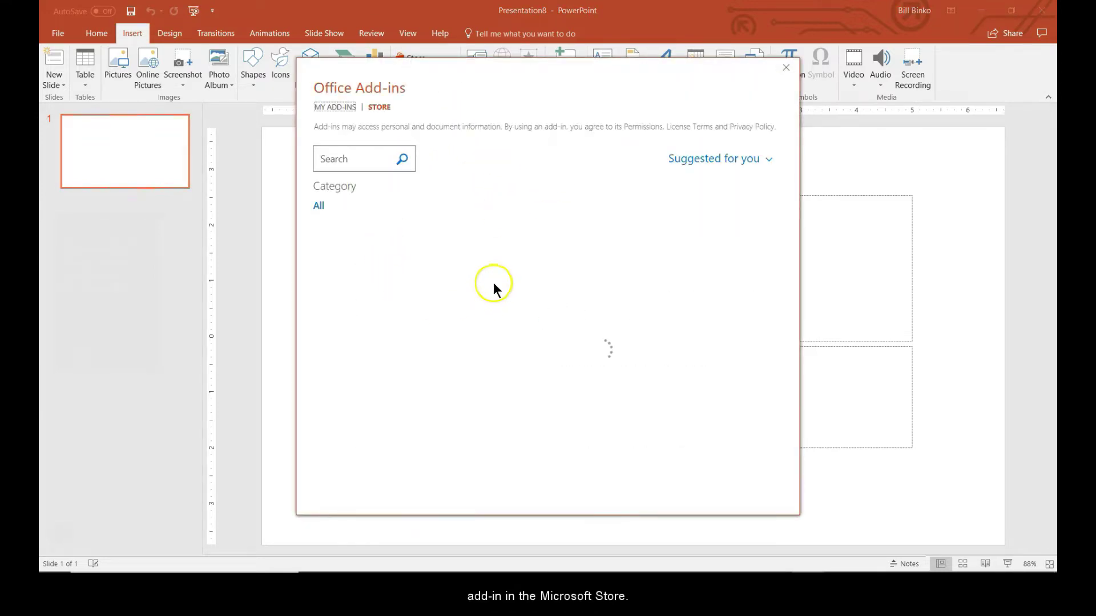
left_click(342, 159)
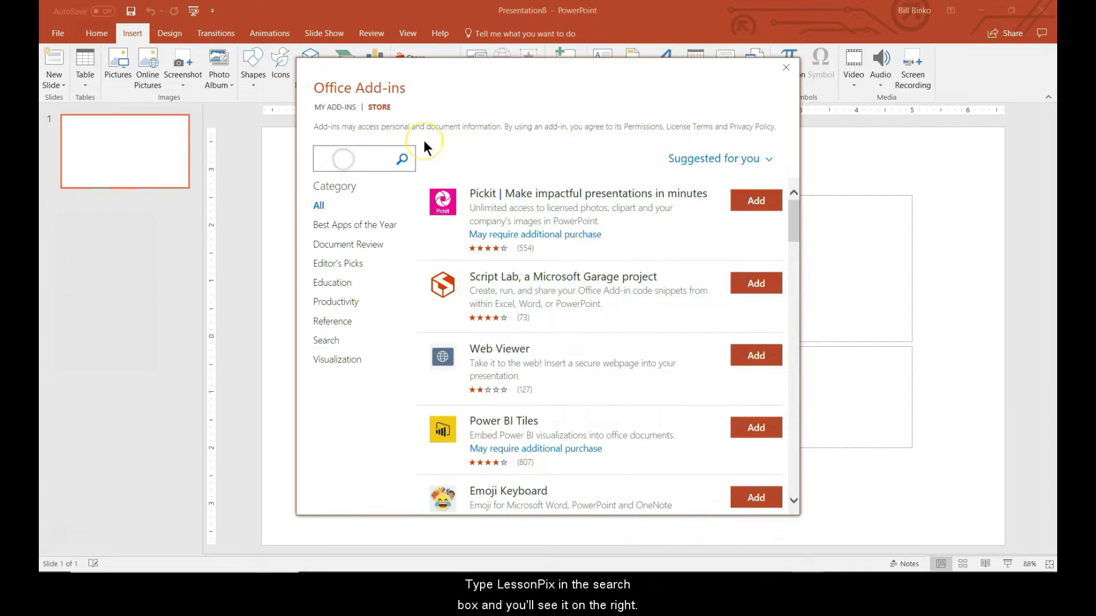
type("lessonpix")
key("Return")
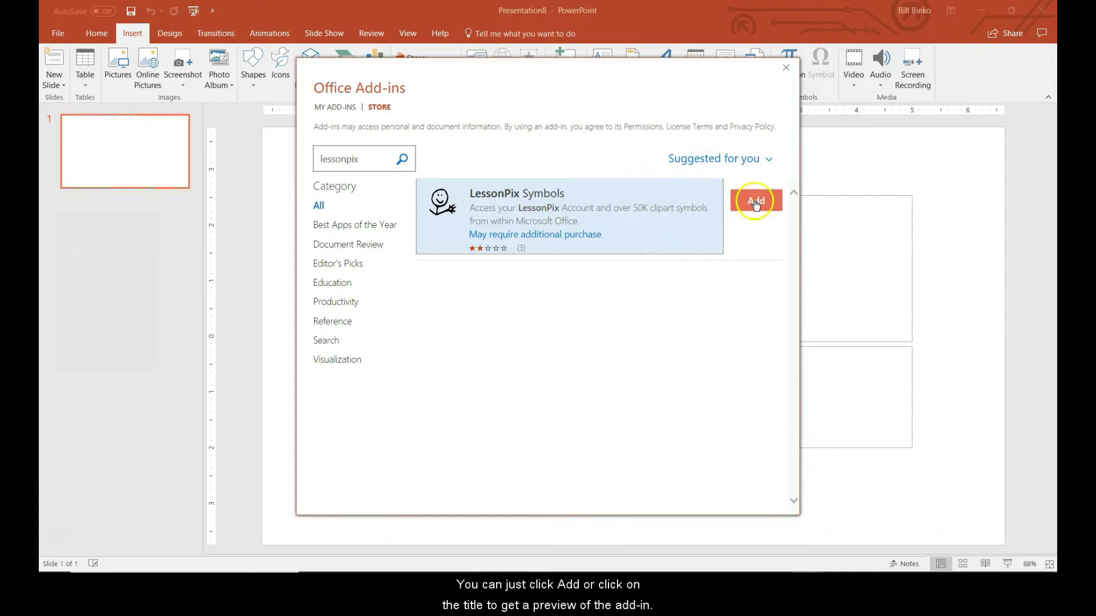
Step: Open the LessonPix Symbols details, add the add-in and accept its license terms with Continue
left_click(502, 195)
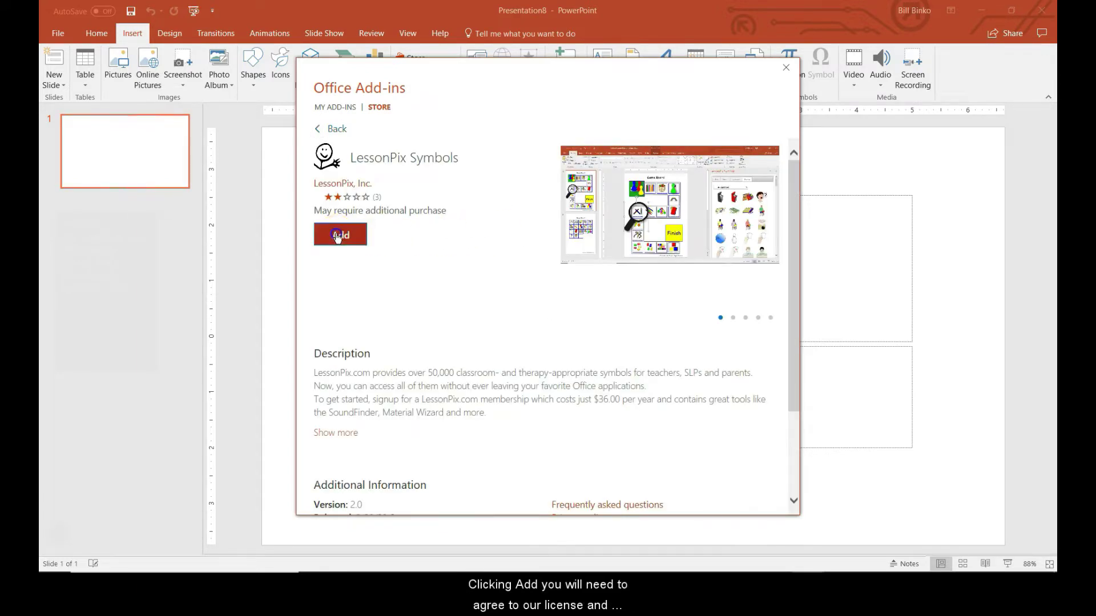
left_click(338, 234)
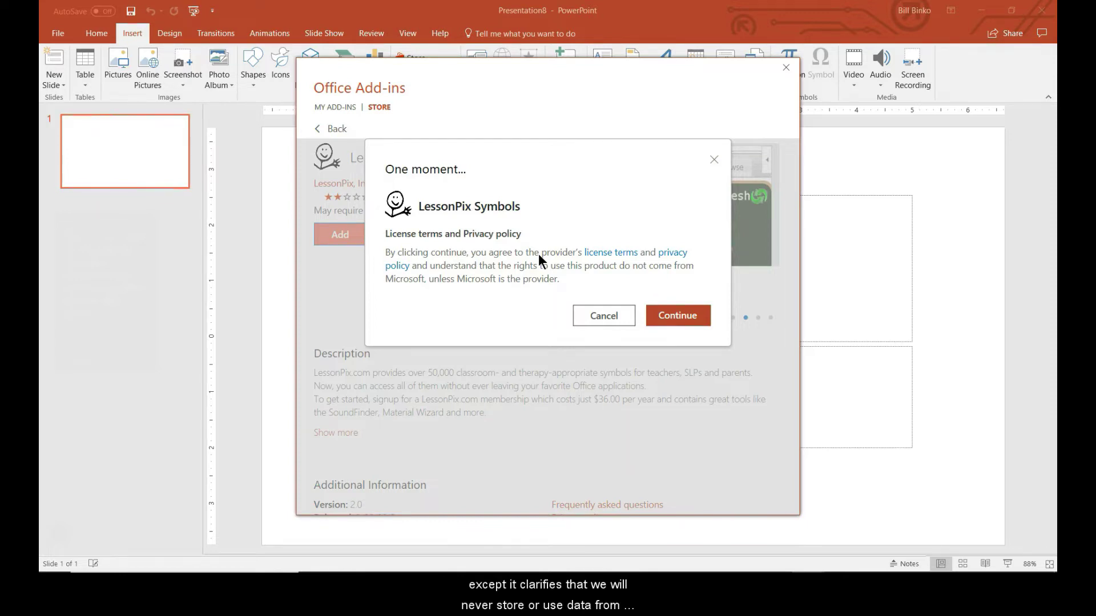
left_click(690, 324)
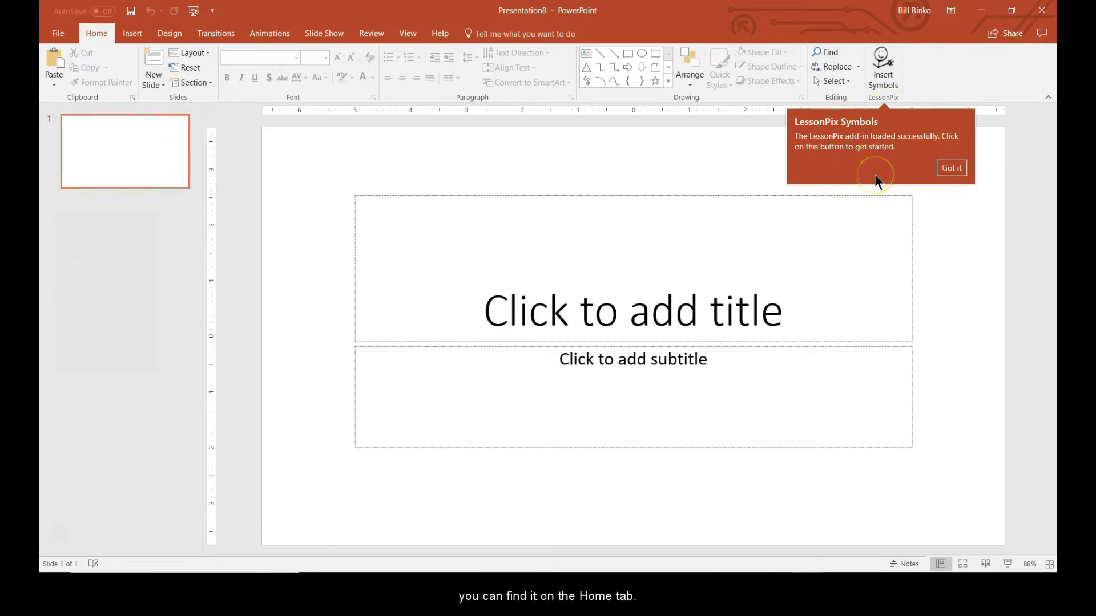
Step: Open the LessonPix Symbols task pane with Insert Symbols and sign in to show the Tray
left_click(879, 77)
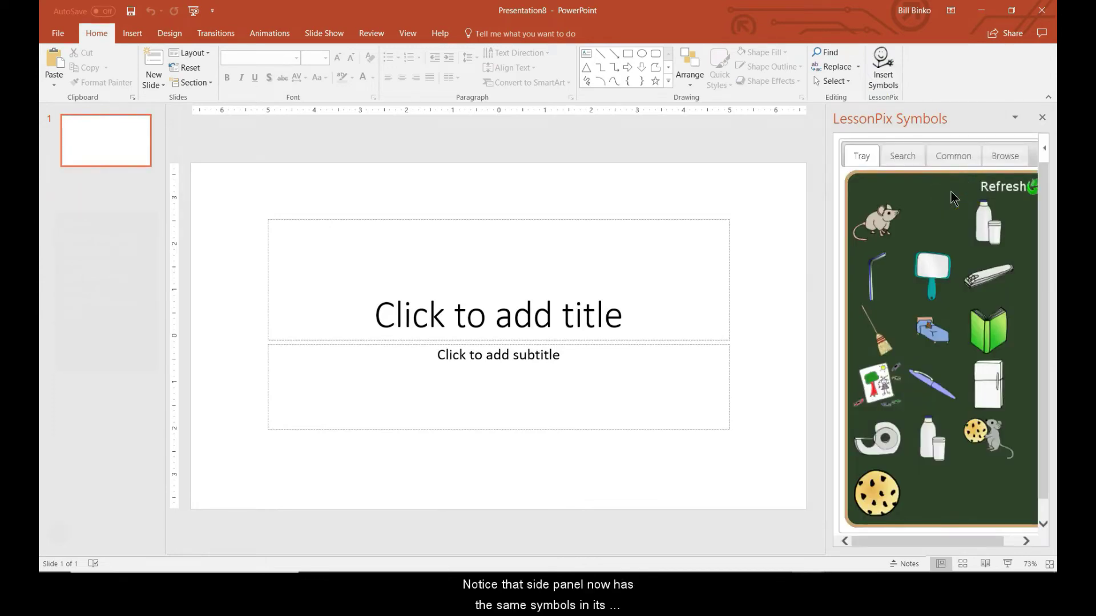
left_click(975, 265)
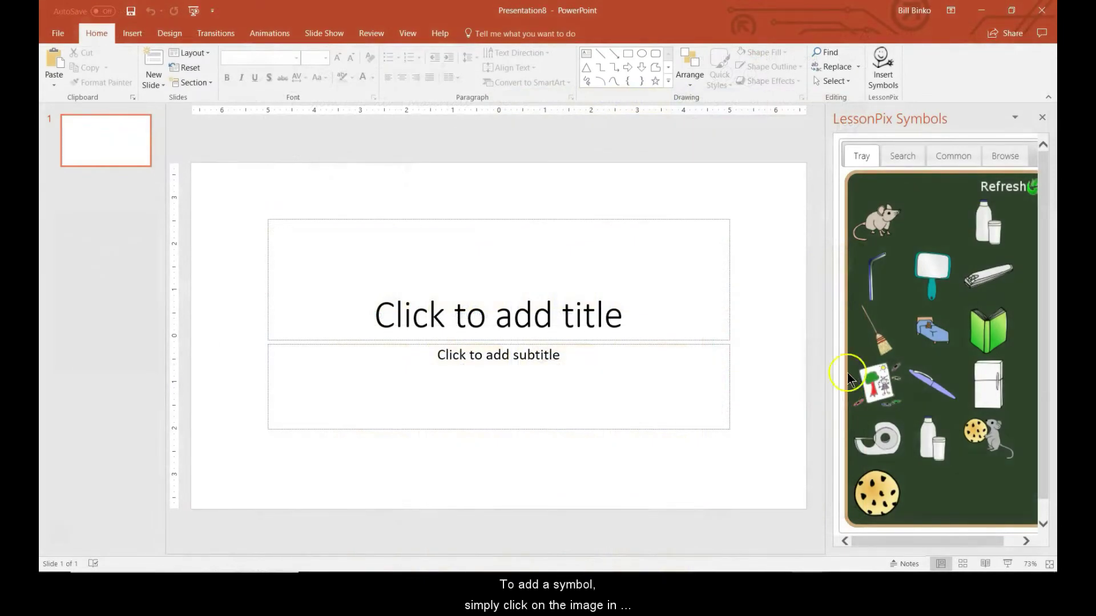
Step: Insert the mouse symbol from the Tray, shrink it, and move it to the slide's upper-left
left_click(885, 220)
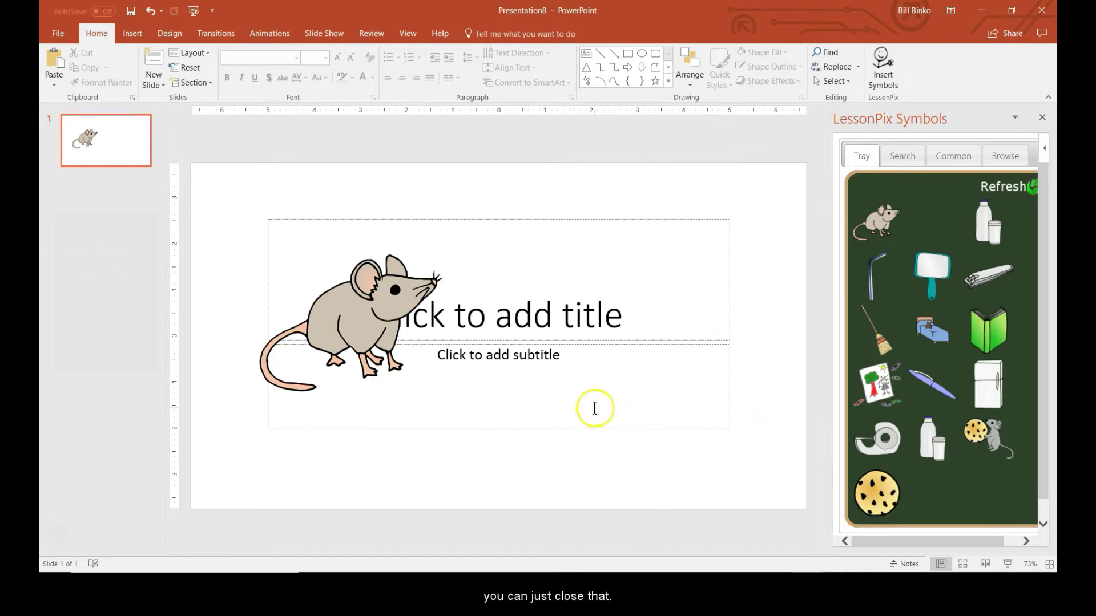
left_click_drag(364, 317, 387, 274)
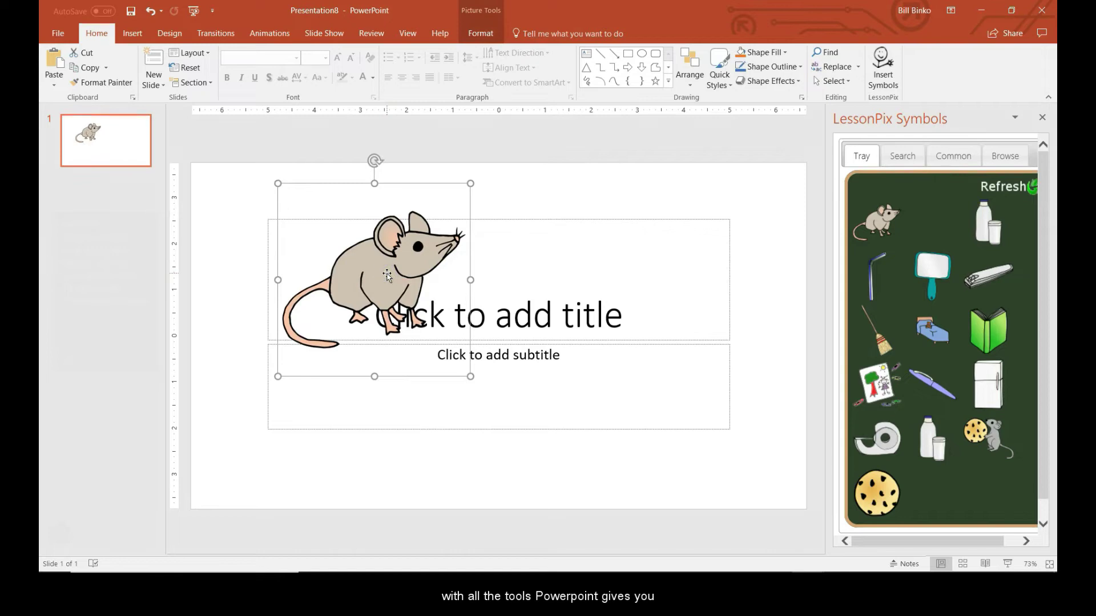
left_click_drag(470, 183, 421, 245)
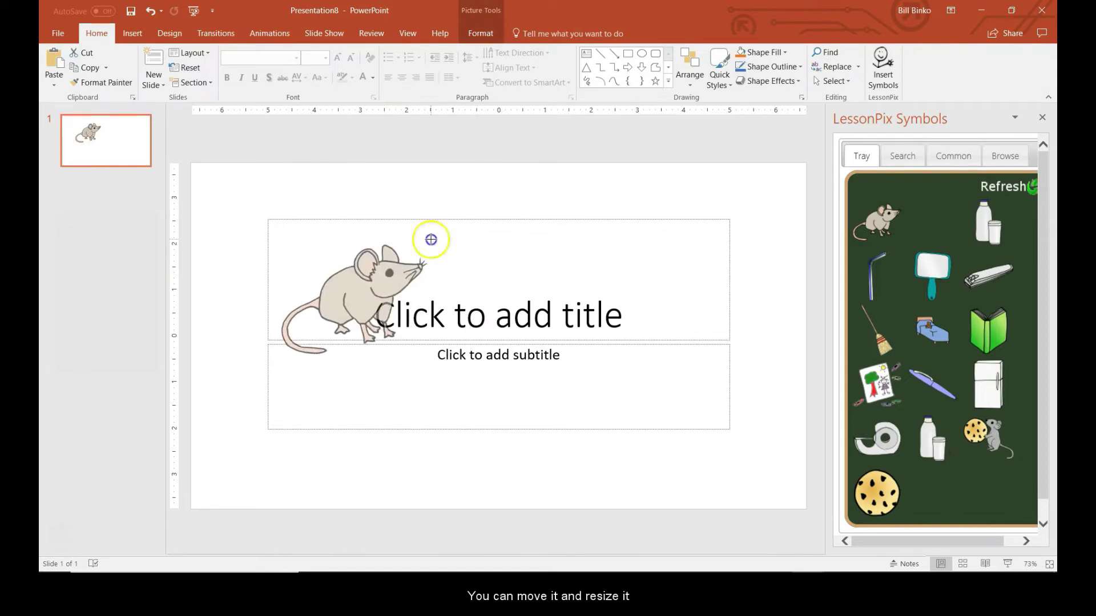
left_click_drag(365, 309, 320, 260)
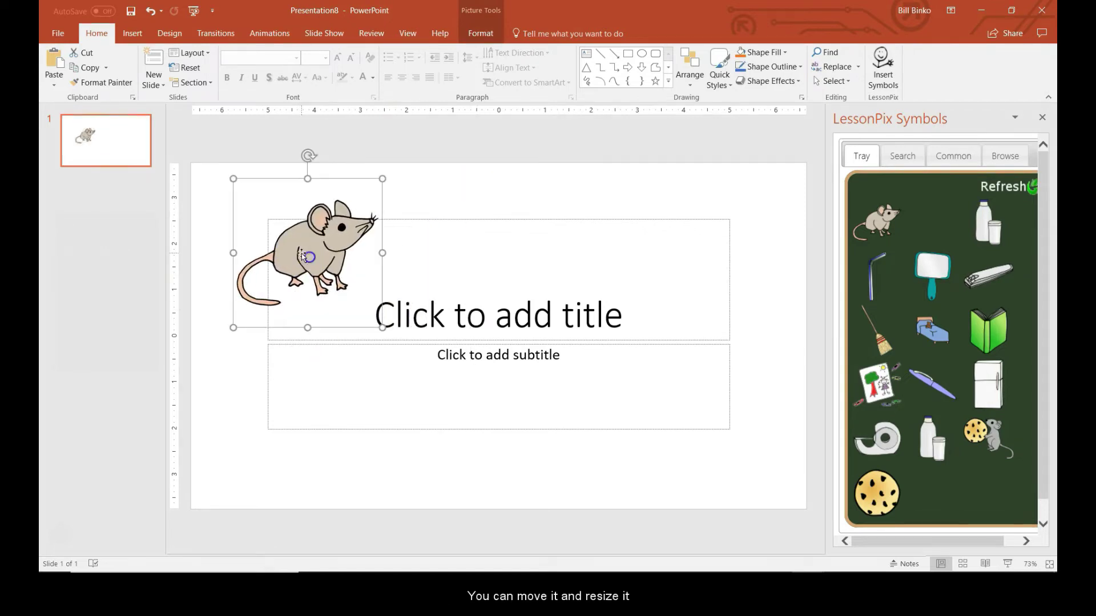
Step: Give the mouse picture a drop shadow, an oval picture style, and the mosaic artistic effect
left_click(476, 33)
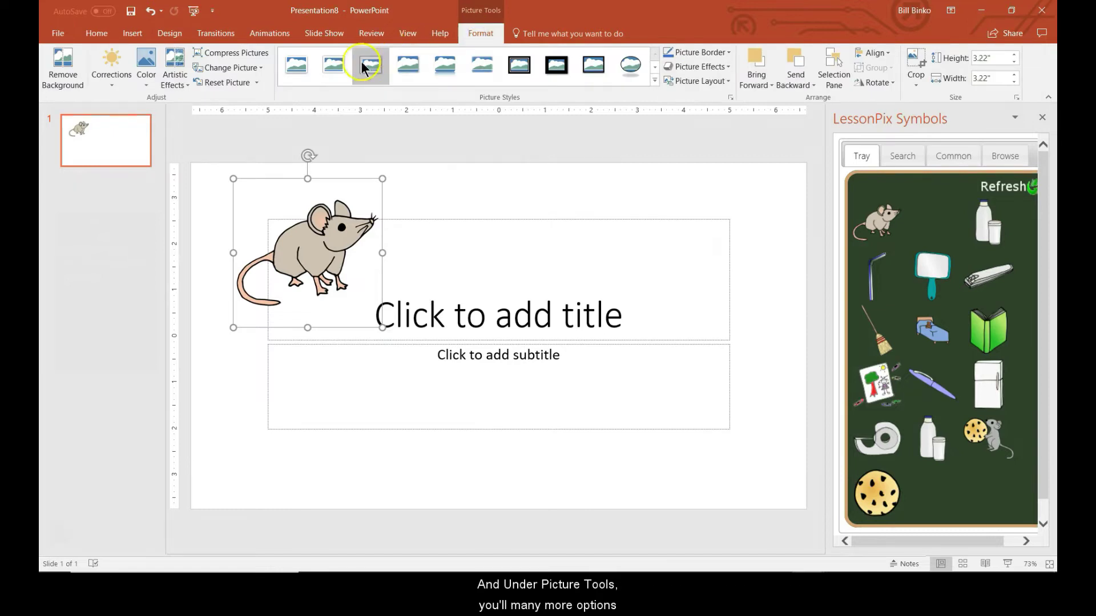
left_click(415, 65)
left_click(628, 65)
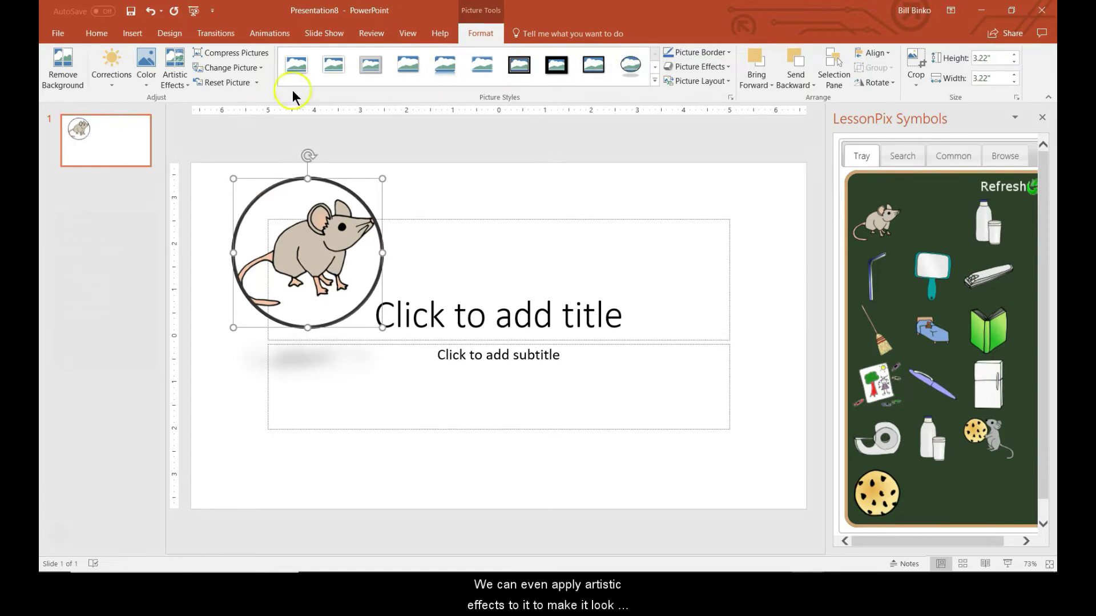
left_click(182, 81)
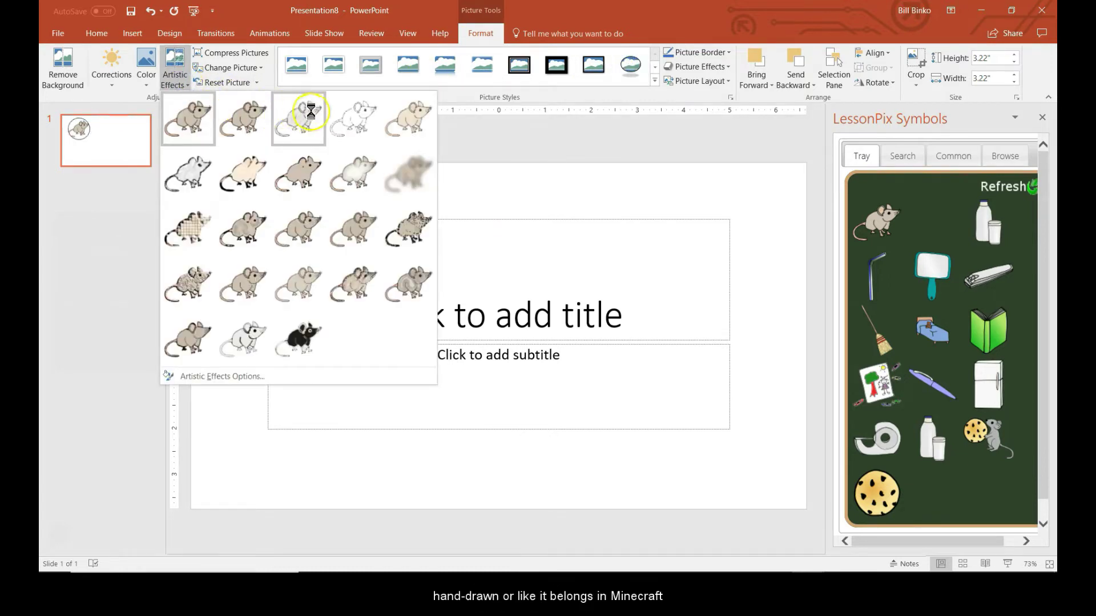
left_click(181, 232)
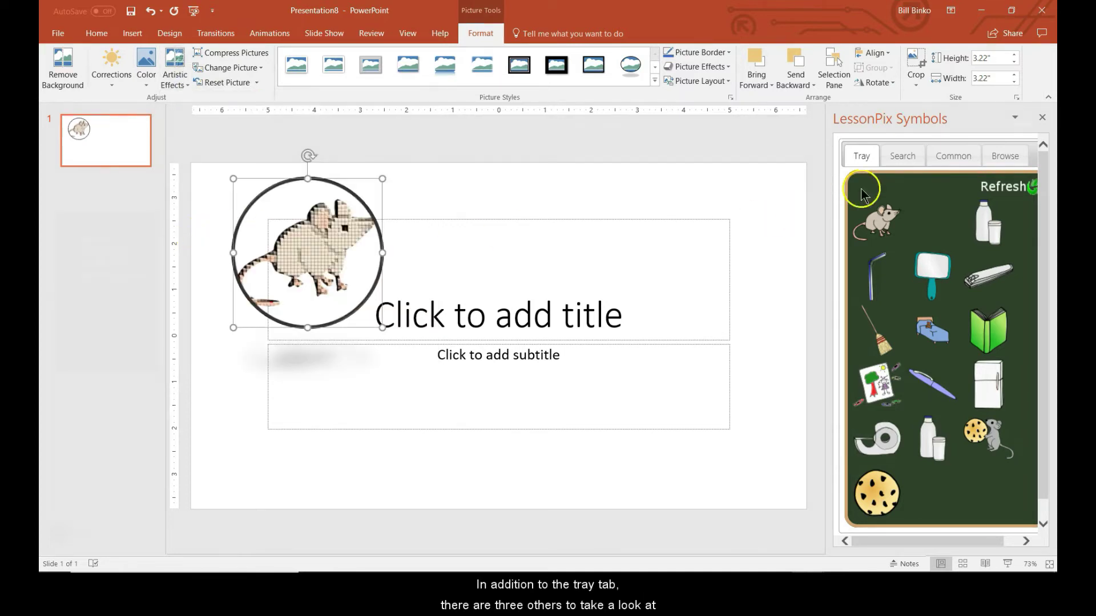
Step: Search LessonPix for 'circle time', insert the first result, and move it to the slide's right
left_click(902, 158)
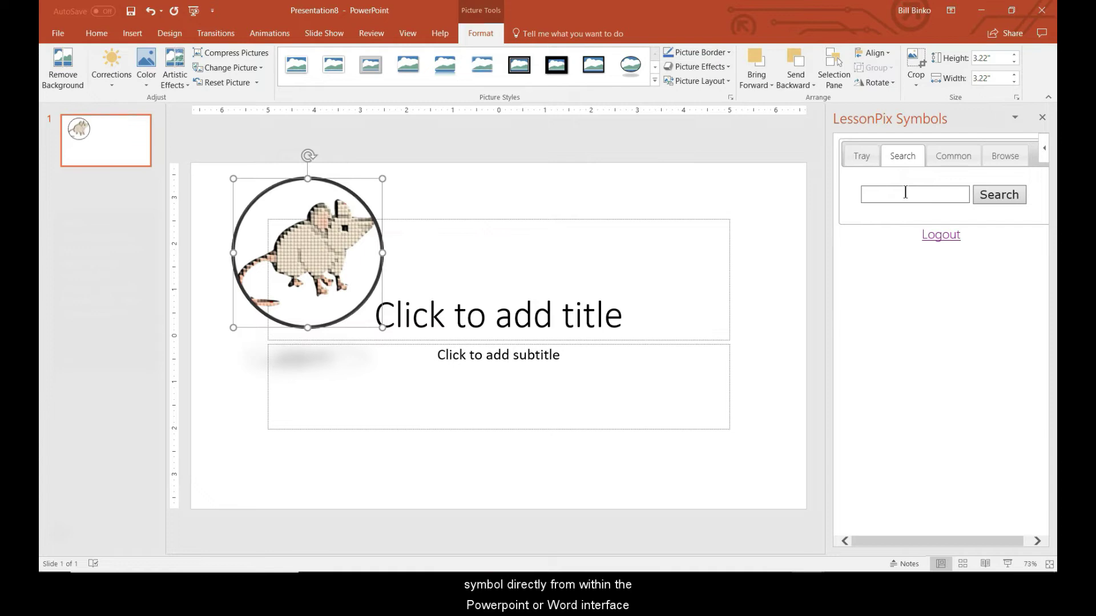
left_click(905, 193)
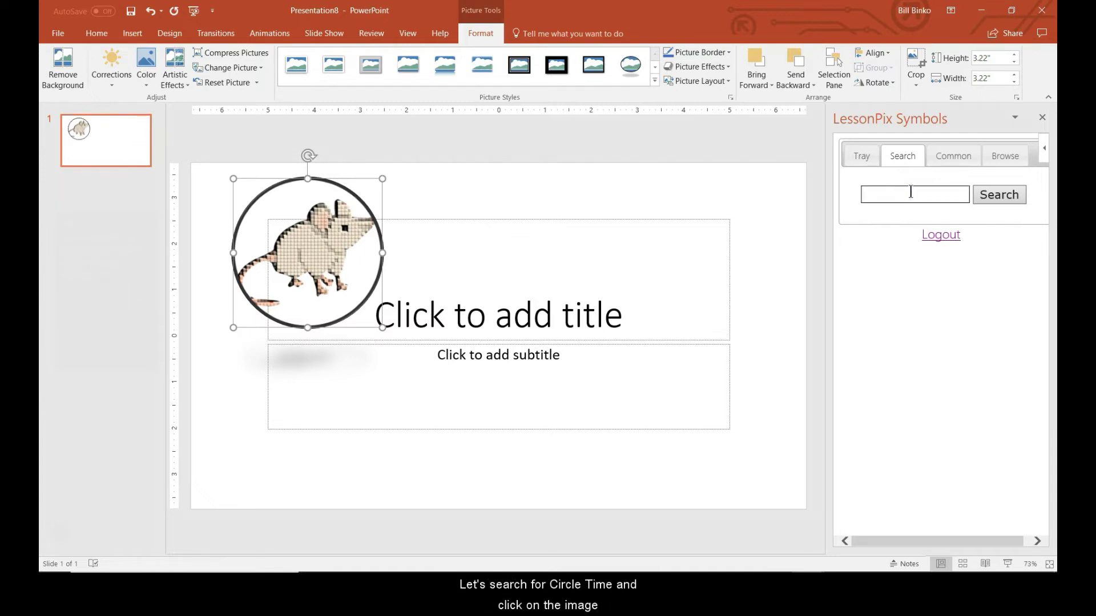
type("circle time")
key("Return")
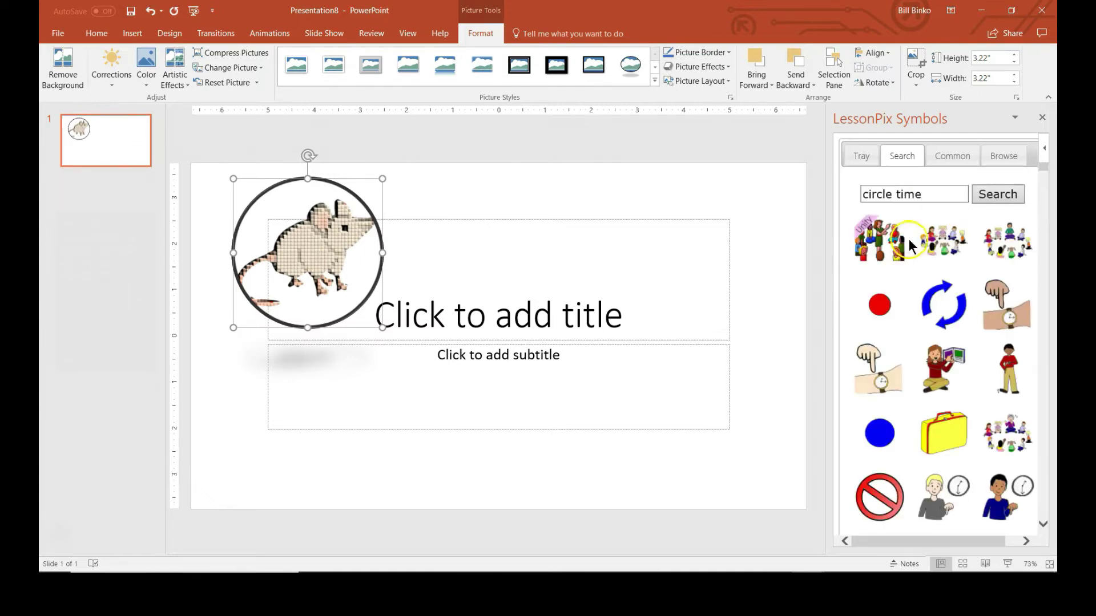
left_click(1009, 240)
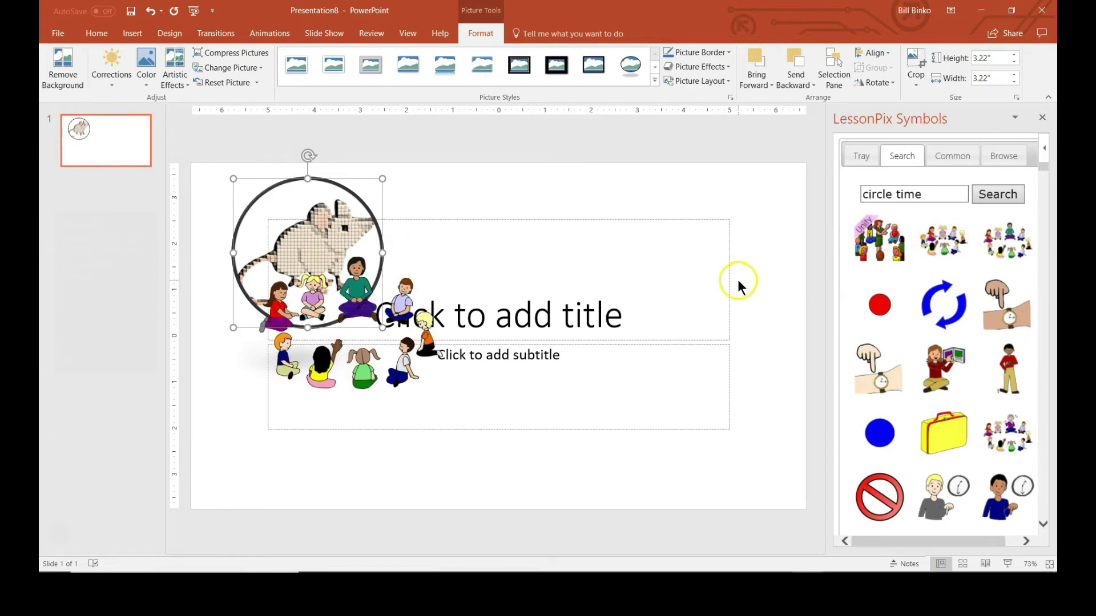
left_click_drag(315, 343, 630, 293)
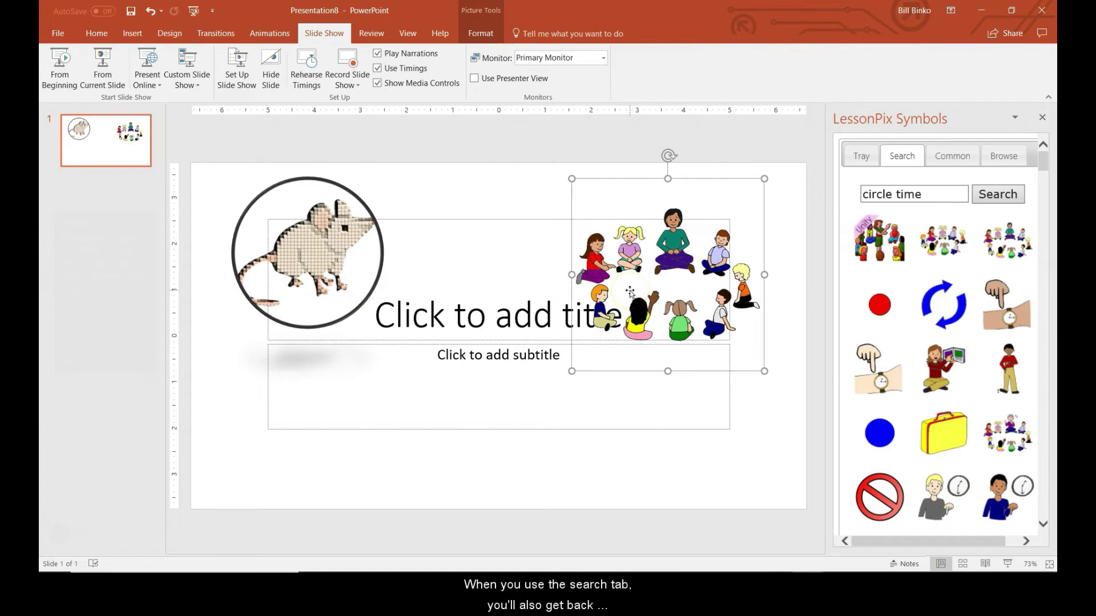
Step: Replace the symbol search with 'tok' and open the tokens category folder
left_click(935, 194)
key("ctrl+a")
type("tok")
key("Return")
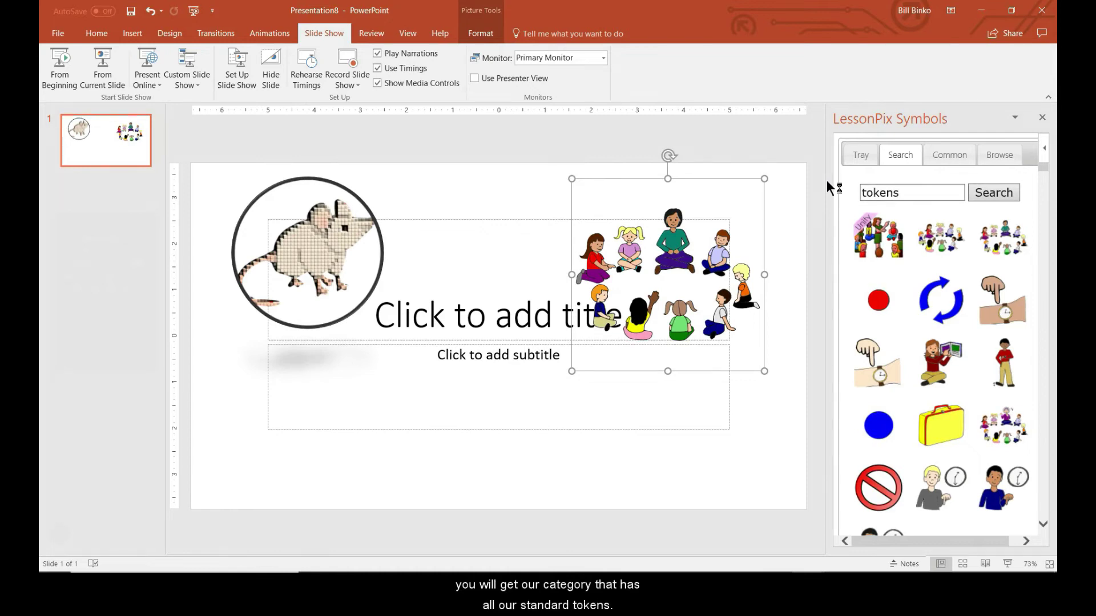
left_click(886, 247)
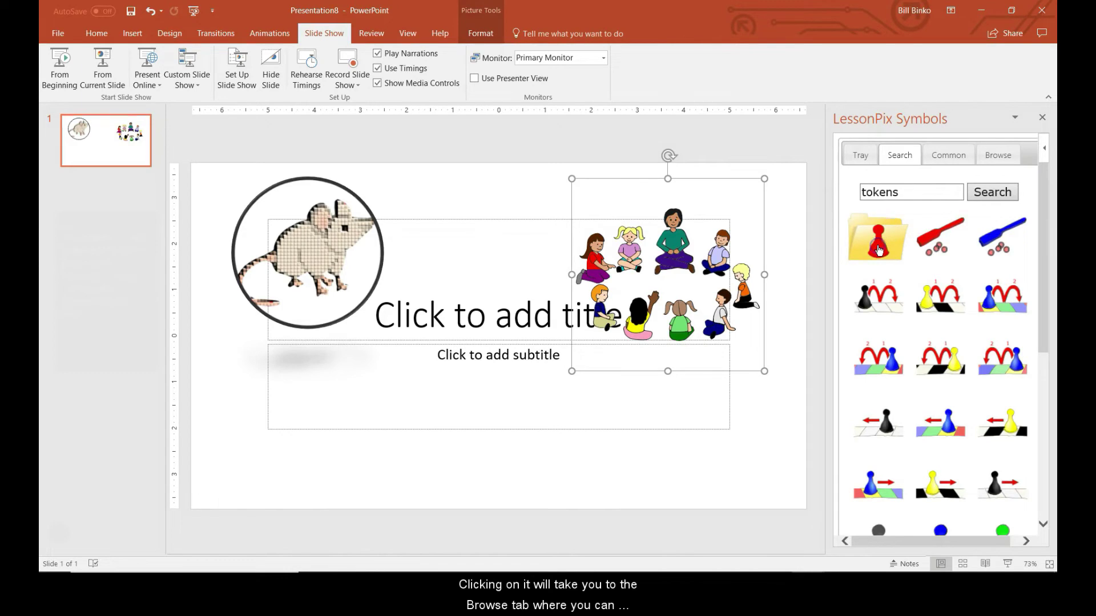
Step: On the Browse tab, choose +-Construction from the category list to show its clipart
left_click(997, 162)
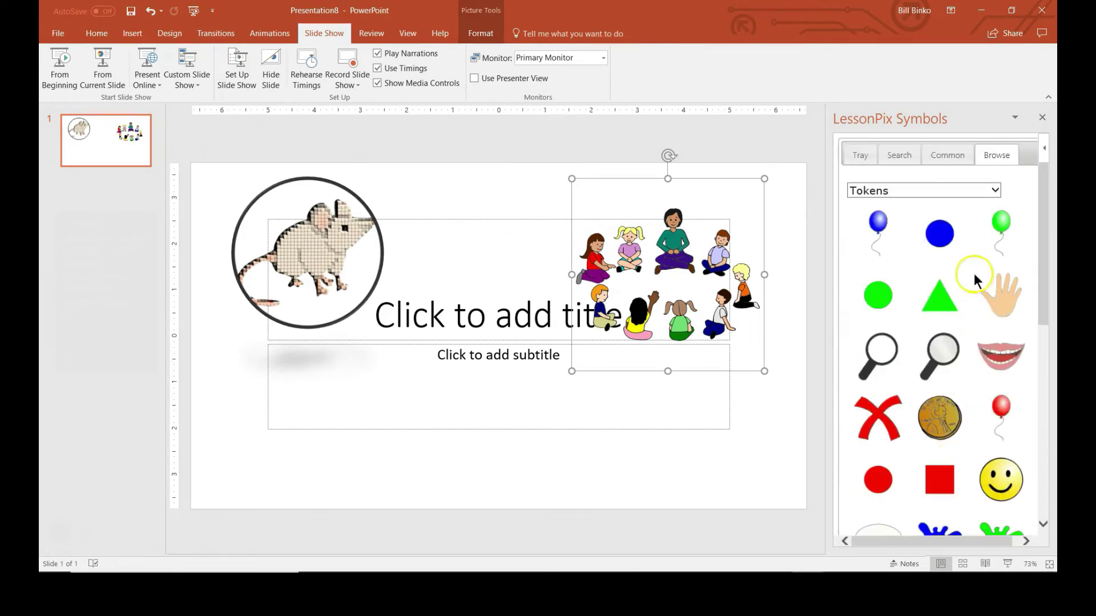
scroll(935, 420, "down", 2)
scroll(936, 425, "up", 3)
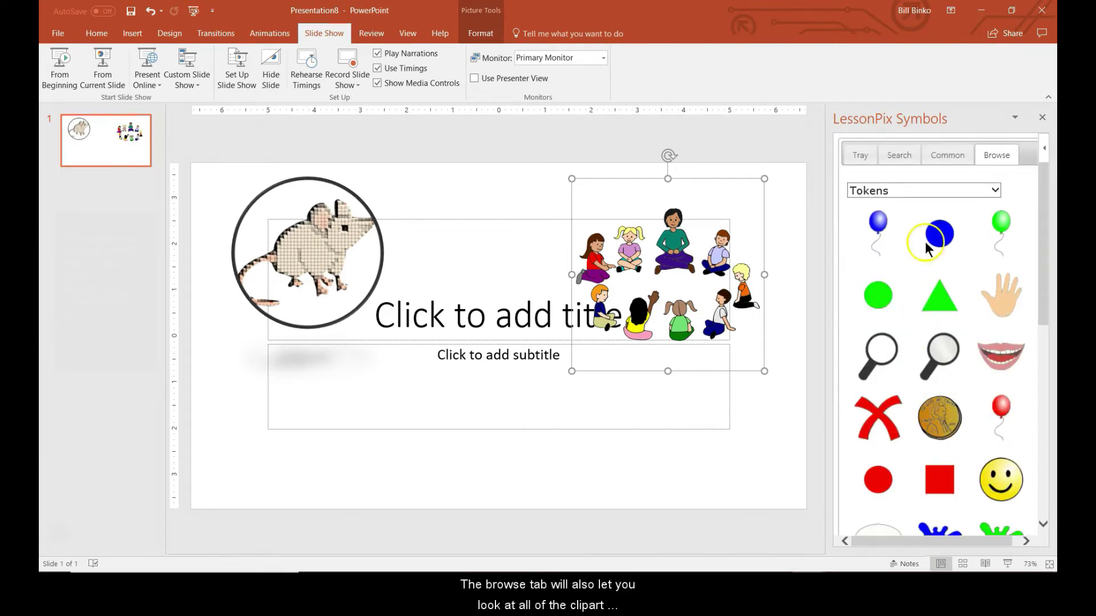
left_click(924, 188)
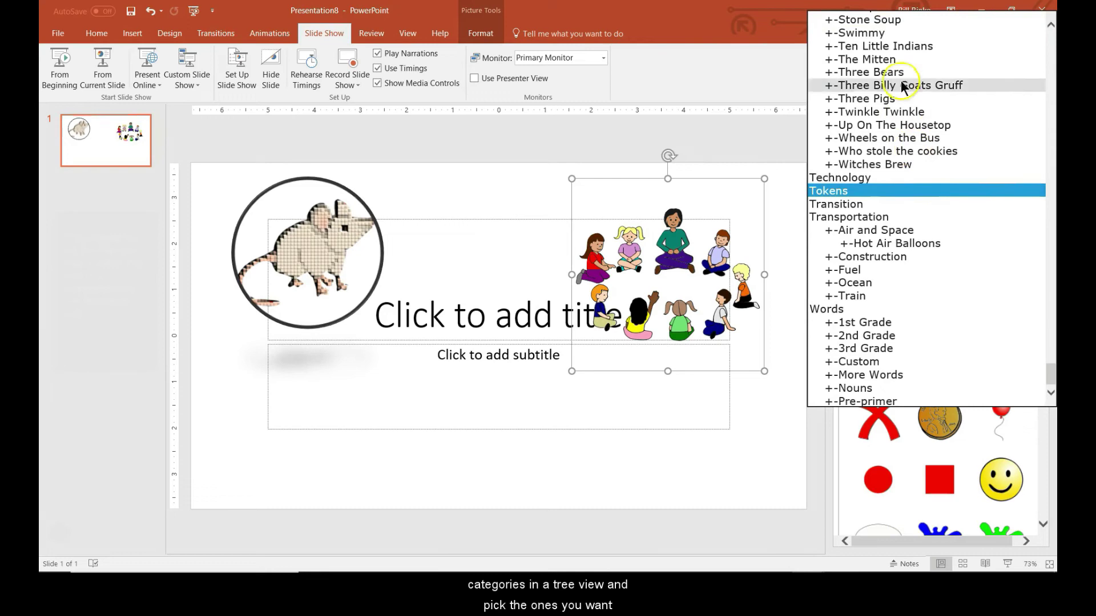
left_click(881, 256)
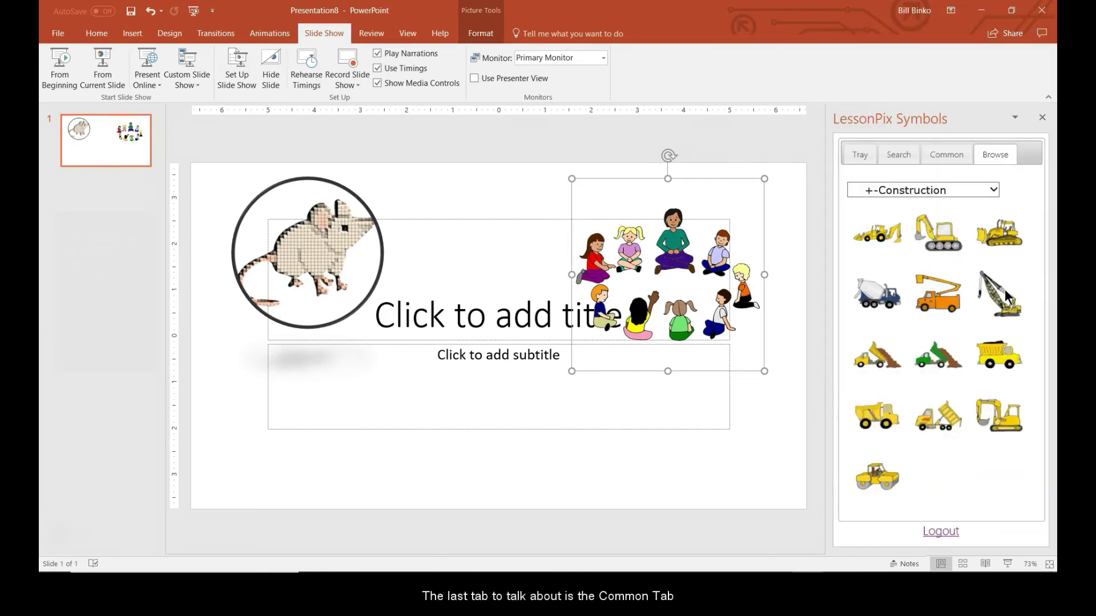
Step: Insert the thought-cloud symbol from the Common shapes and drag it over the title's centre
left_click(949, 160)
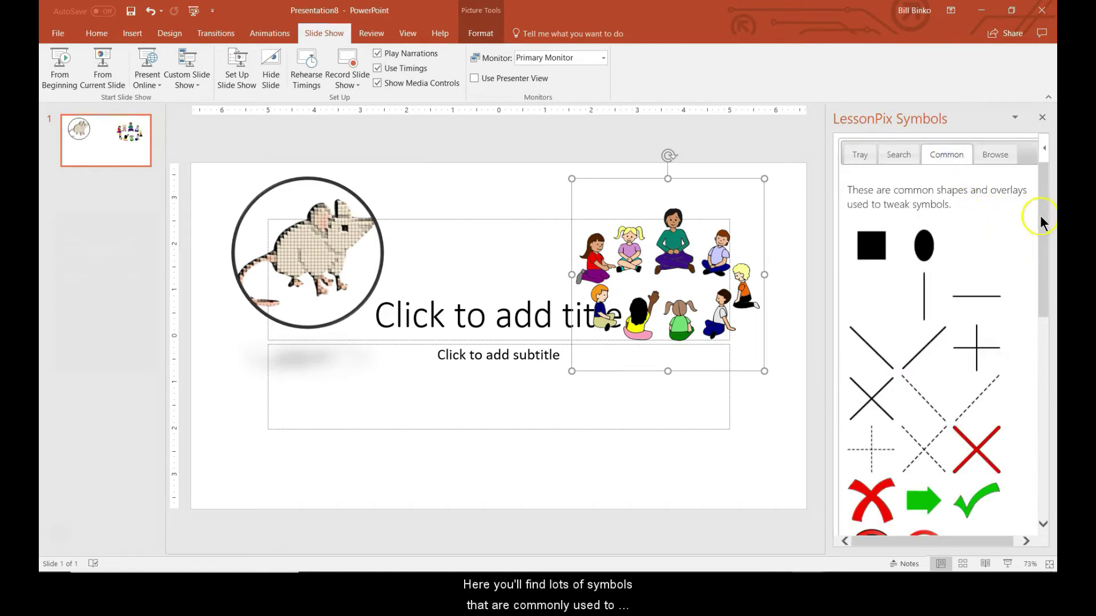
scroll(1030, 310, "down", 5)
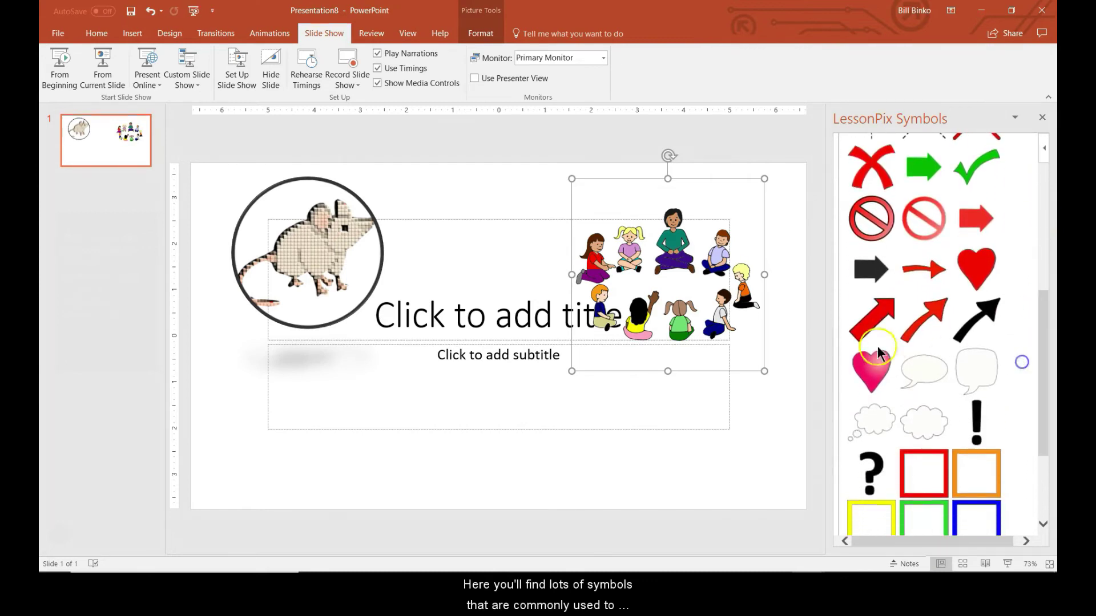
left_click(883, 416)
left_click_drag(361, 320, 511, 280)
scroll(956, 317, "up", 2)
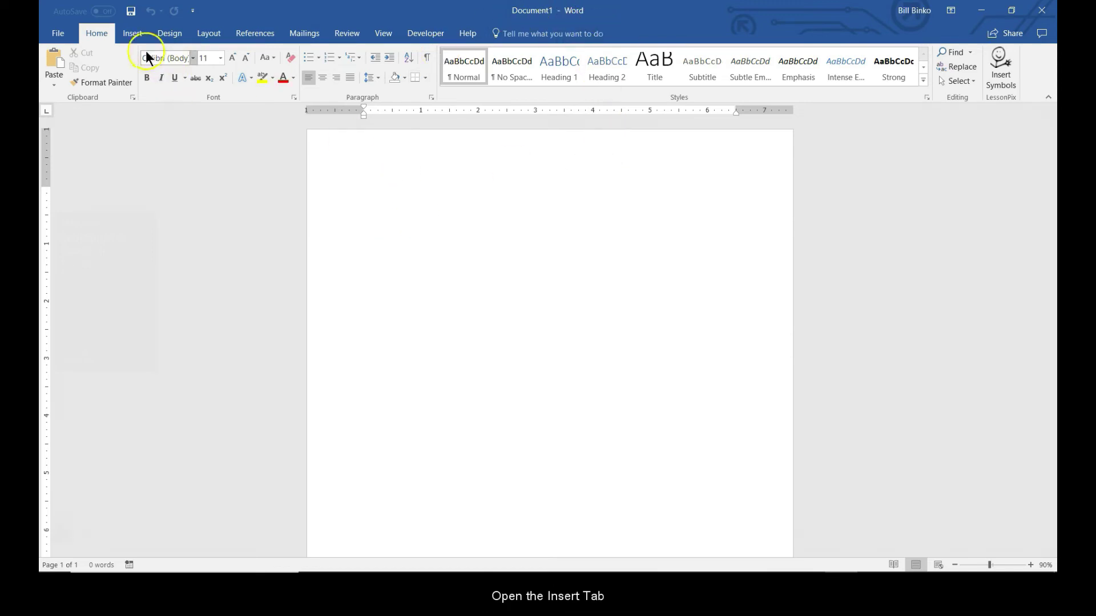
Step: Search Word's Office Store for 'lessonpix', add LessonPix Symbols, and accept its licence terms
left_click(130, 35)
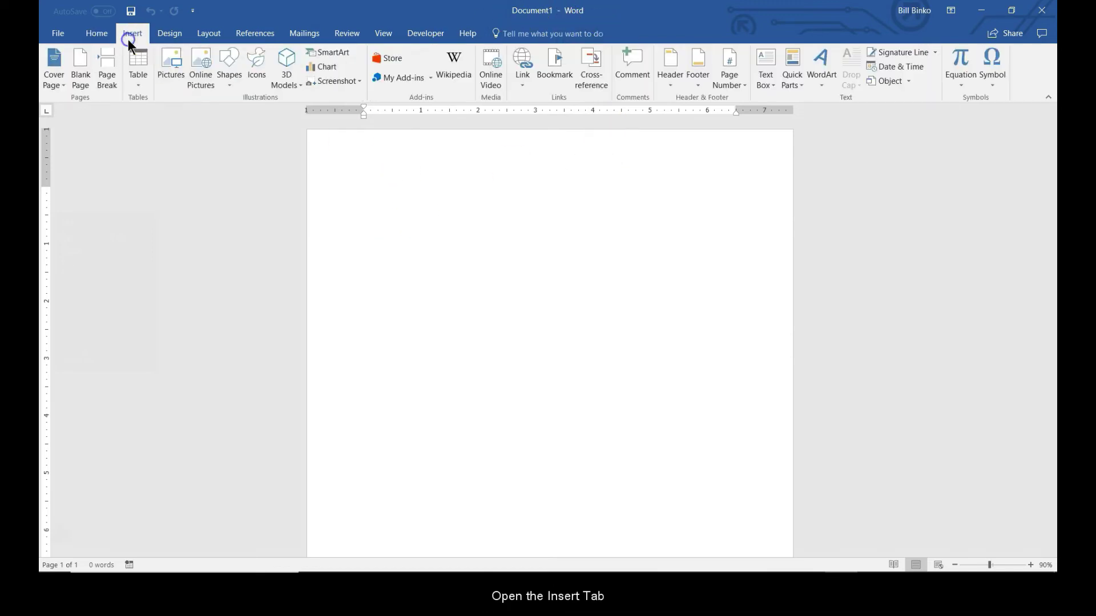
left_click(388, 59)
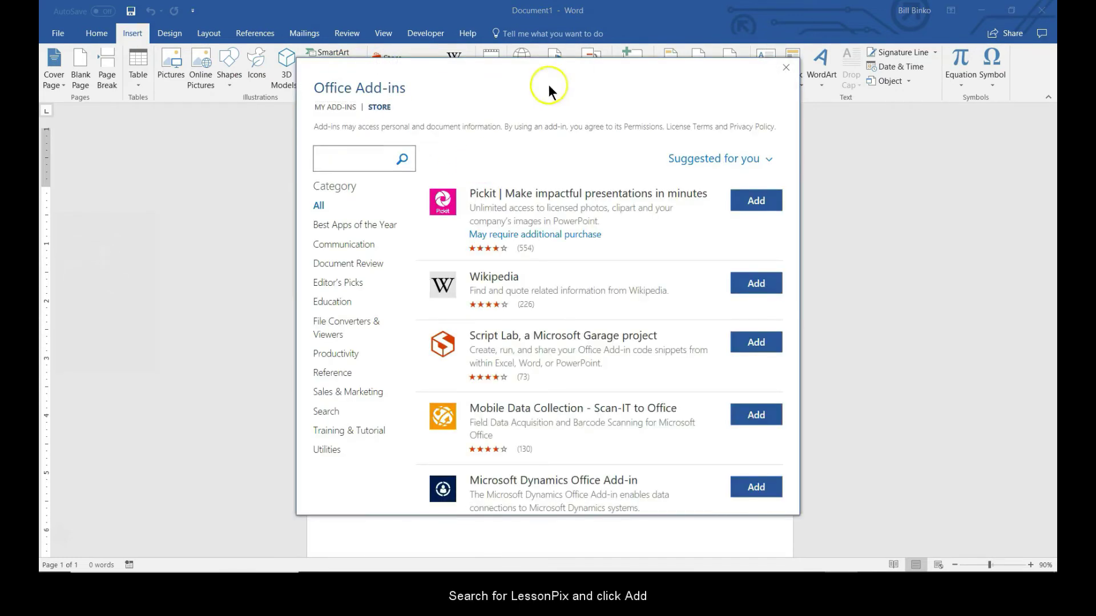
type("lessonpix")
key("Return")
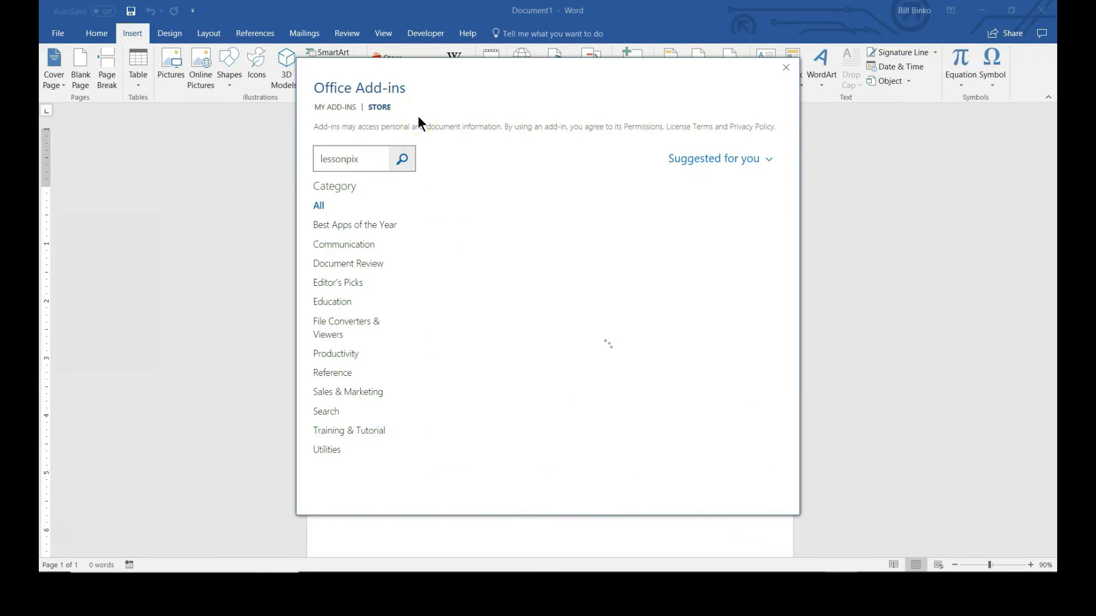
left_click(735, 201)
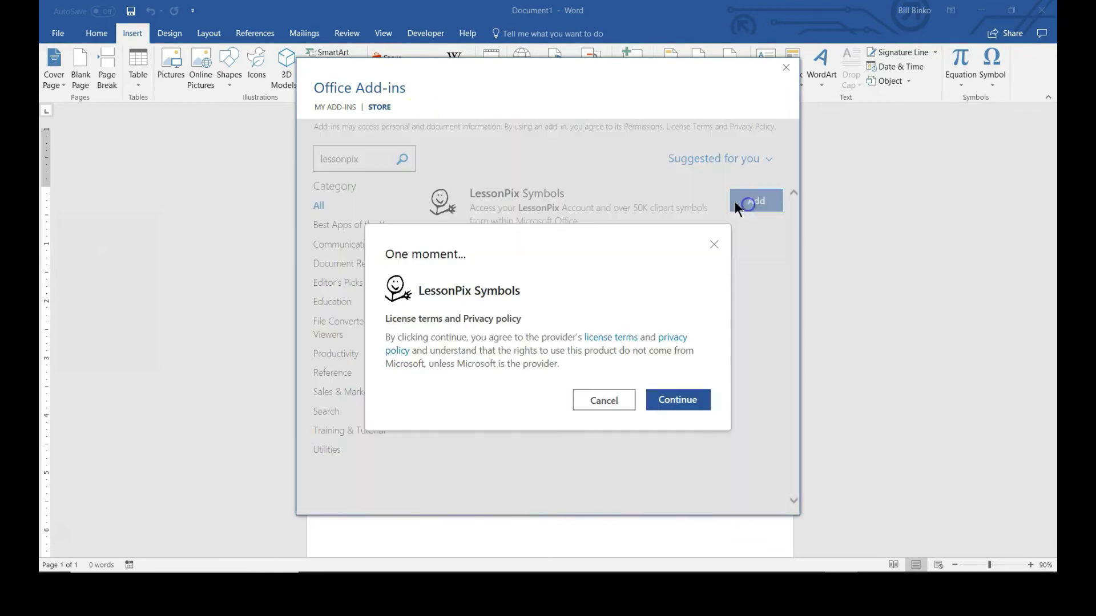
left_click(682, 401)
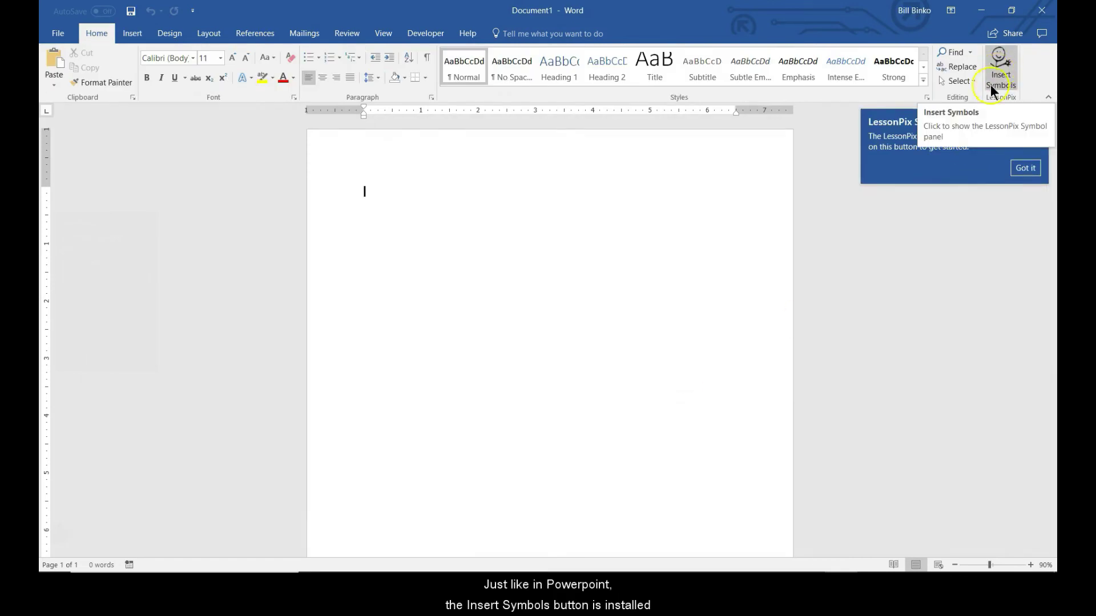
Step: Open Insert Symbols, sign in, search 'rabbit', and insert the white rabbit at Chapter I's start
left_click(1001, 71)
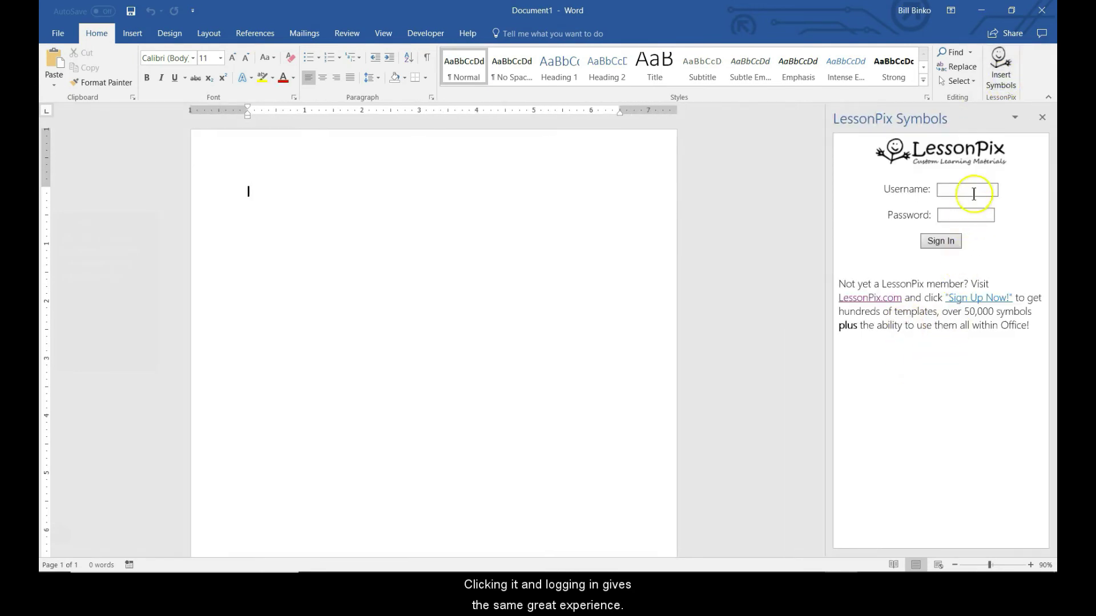
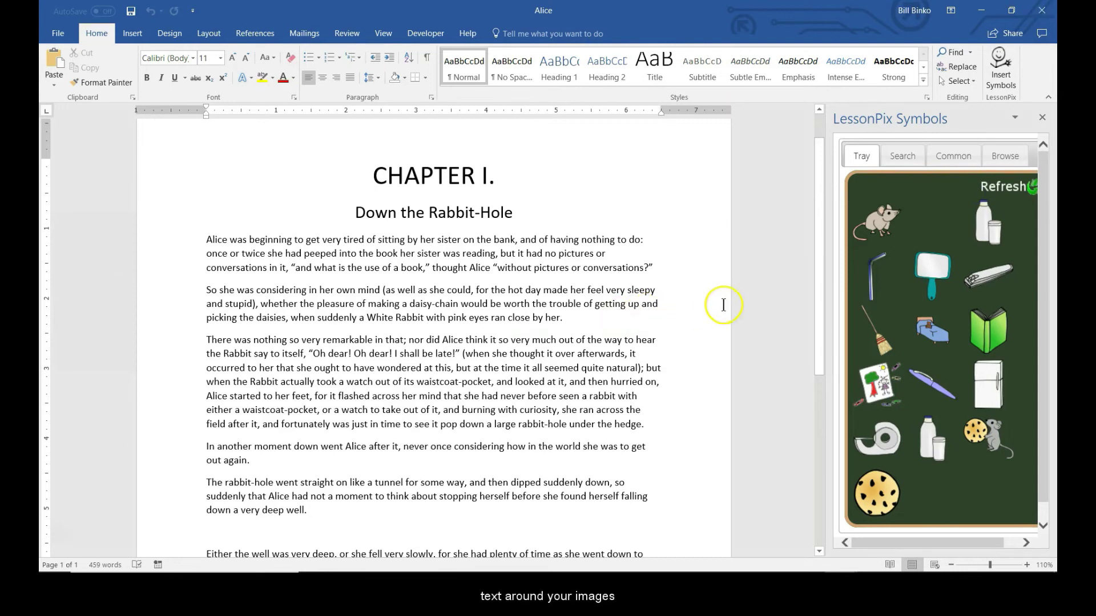
left_click(903, 156)
type("rabbit")
key("Return")
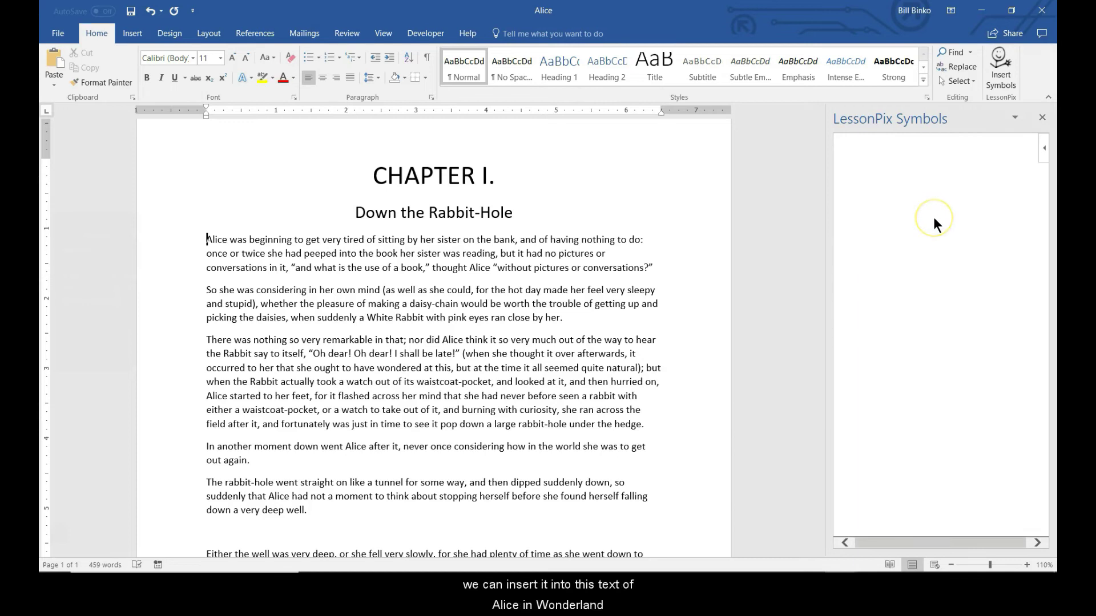
left_click(937, 287)
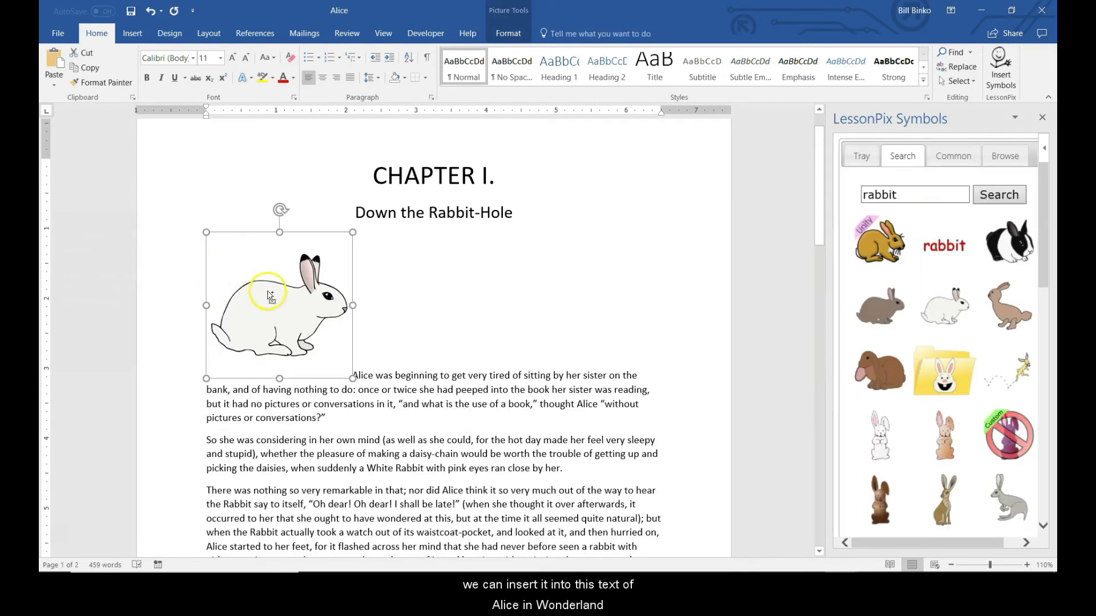
left_click(507, 33)
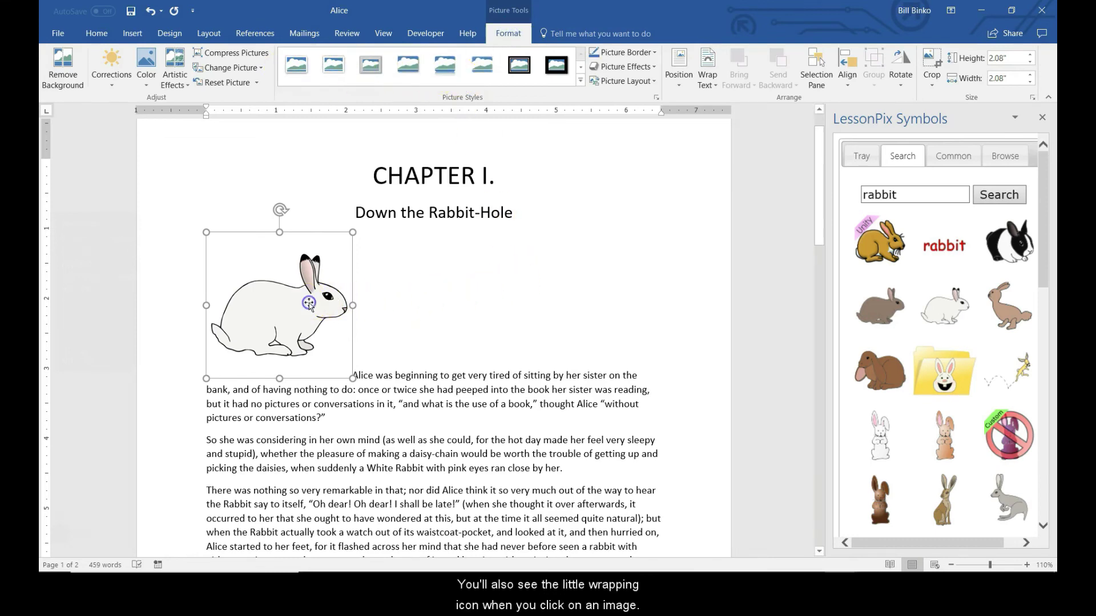
Step: Set the rabbit picture's text wrapping, trying Square first and then choosing Tight
left_click(327, 285)
left_click(369, 241)
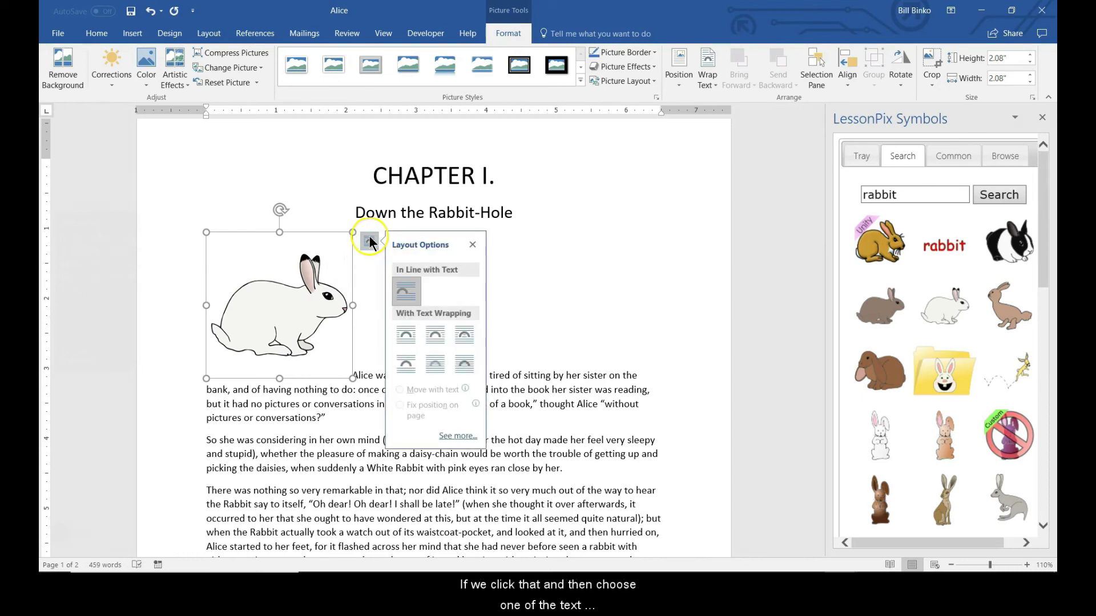
left_click(417, 333)
left_click(348, 413)
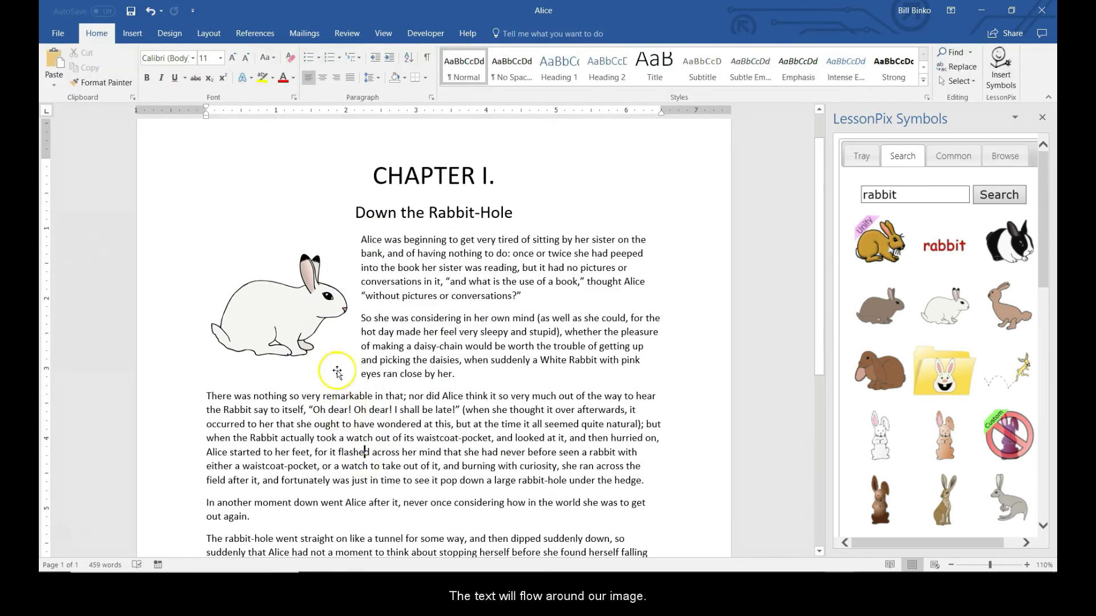
left_click(303, 320)
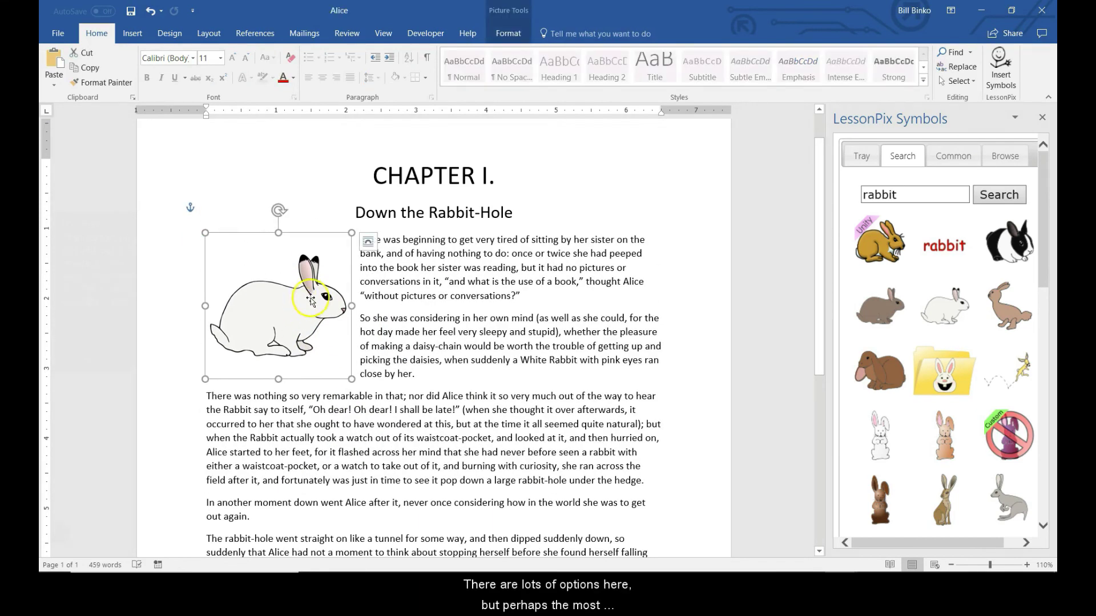
left_click(368, 242)
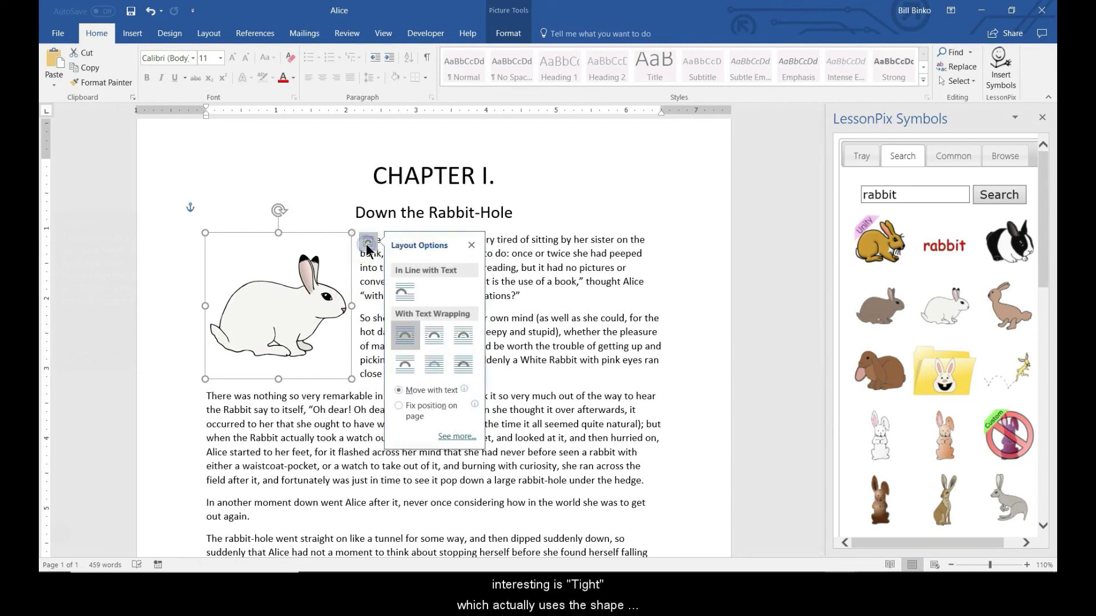
left_click(434, 340)
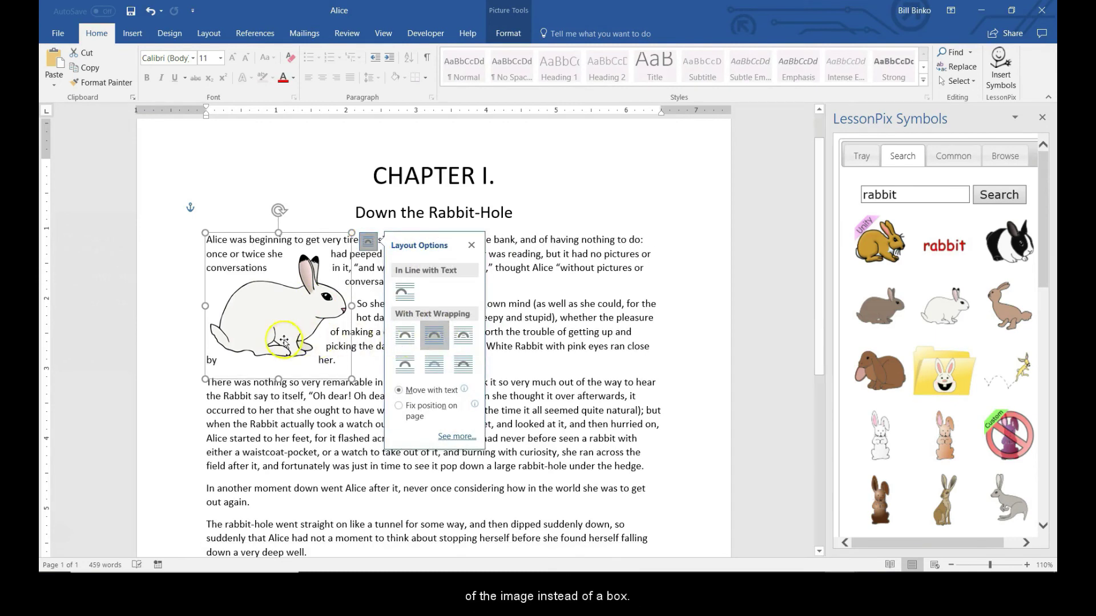
Step: Move the rabbit down into the third paragraph and check how the text flows around it
left_click_drag(285, 339, 287, 419)
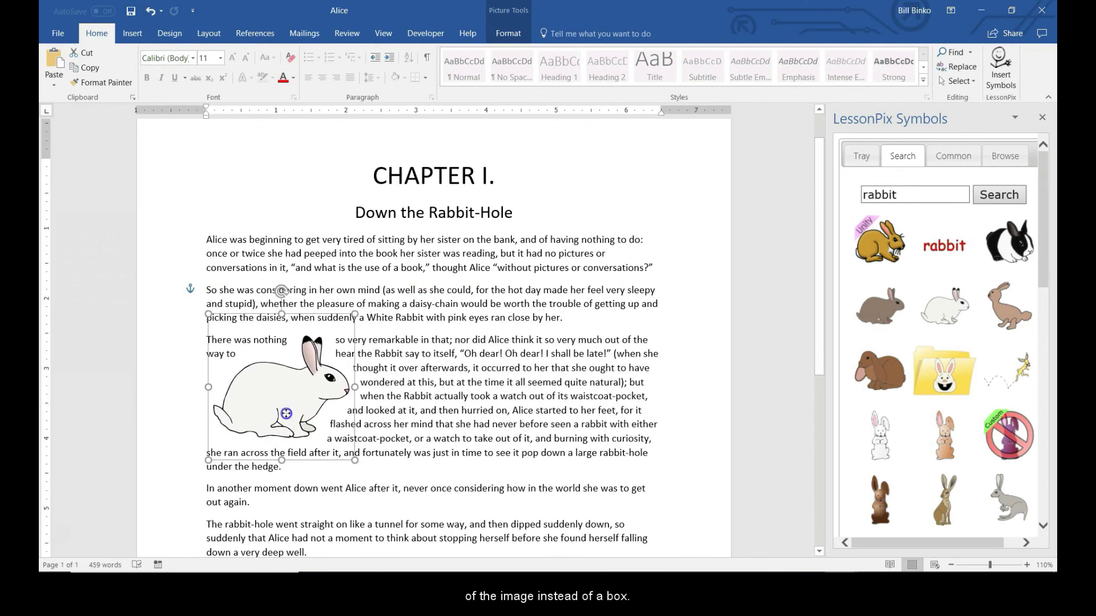
double_click(459, 365)
left_click(474, 406)
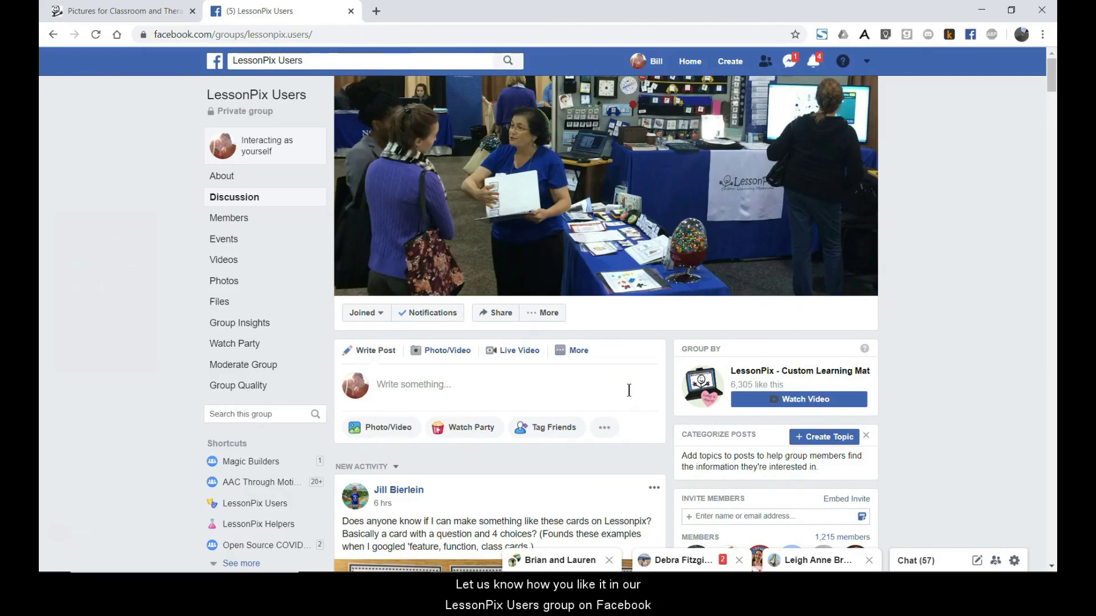
scroll(628, 400, "down", 6)
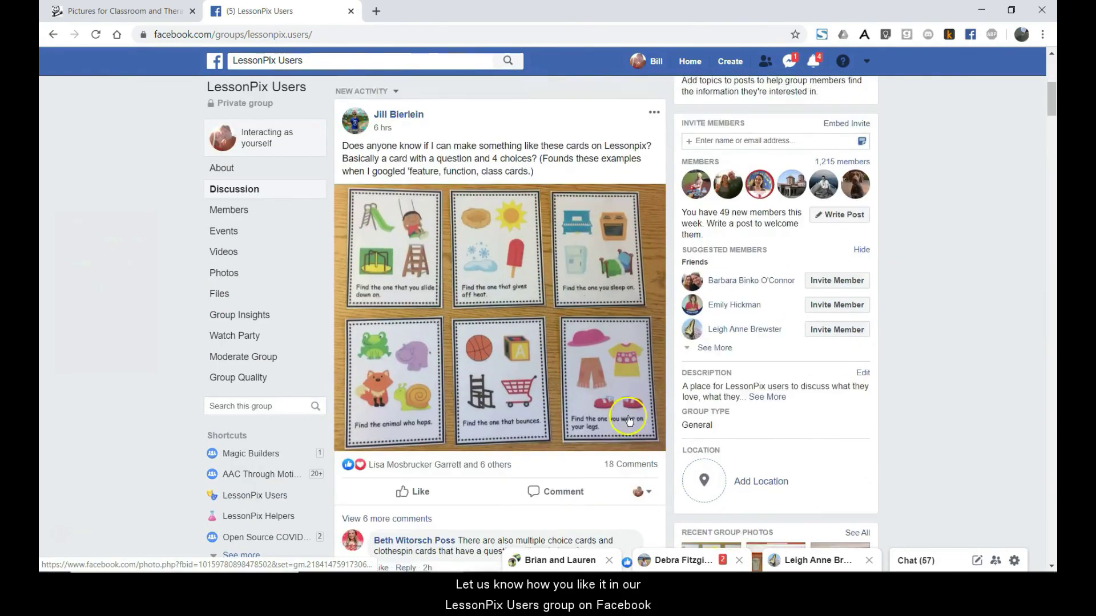
scroll(626, 422, "up", 6)
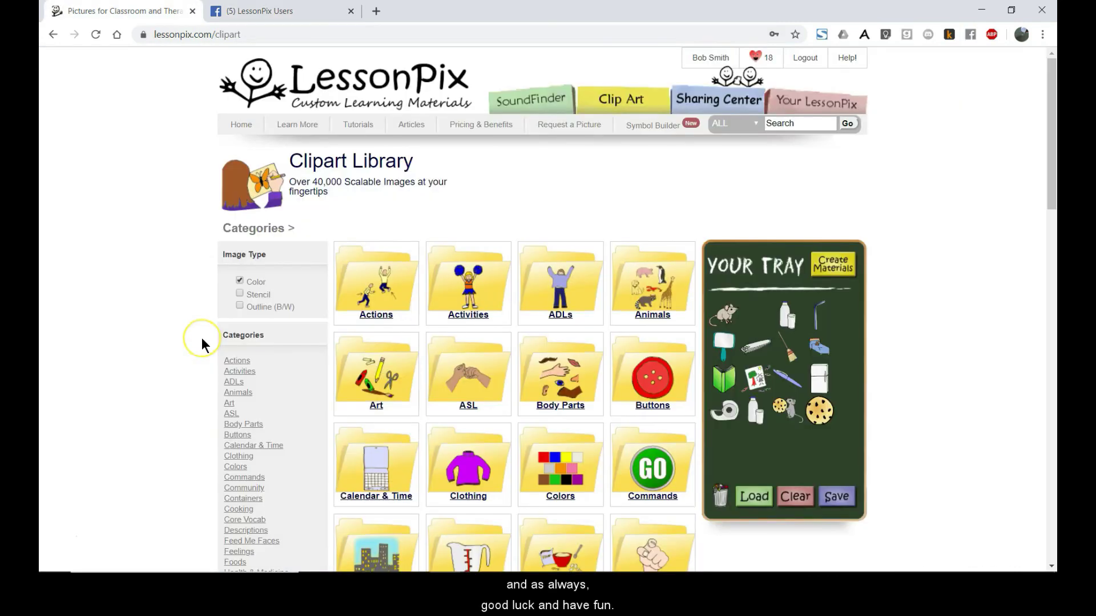